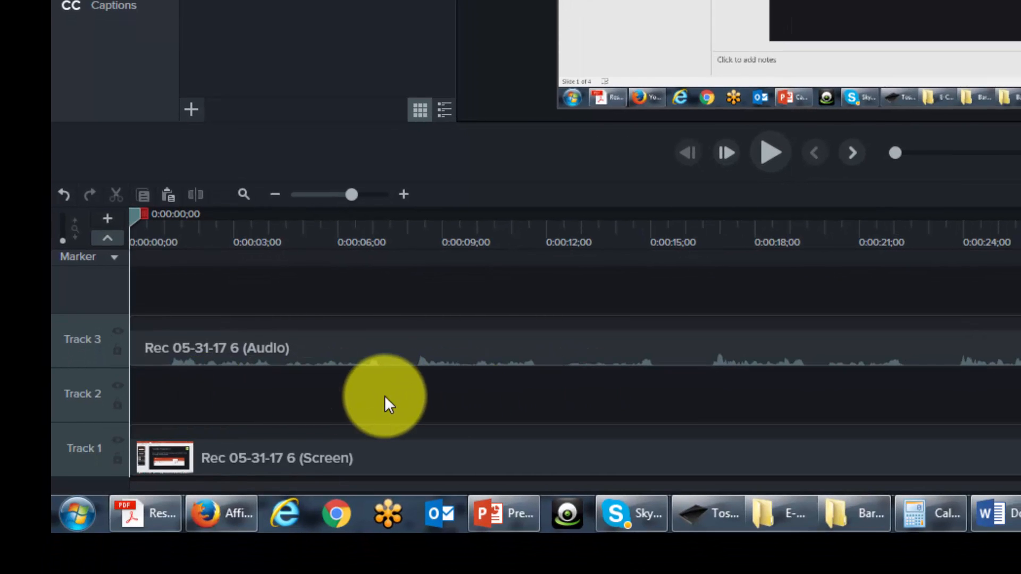
Step: Remove the empty Track 2 from the timeline, undo the removal and redo it
{"action": "right_click", "coordinate": [82, 394]}
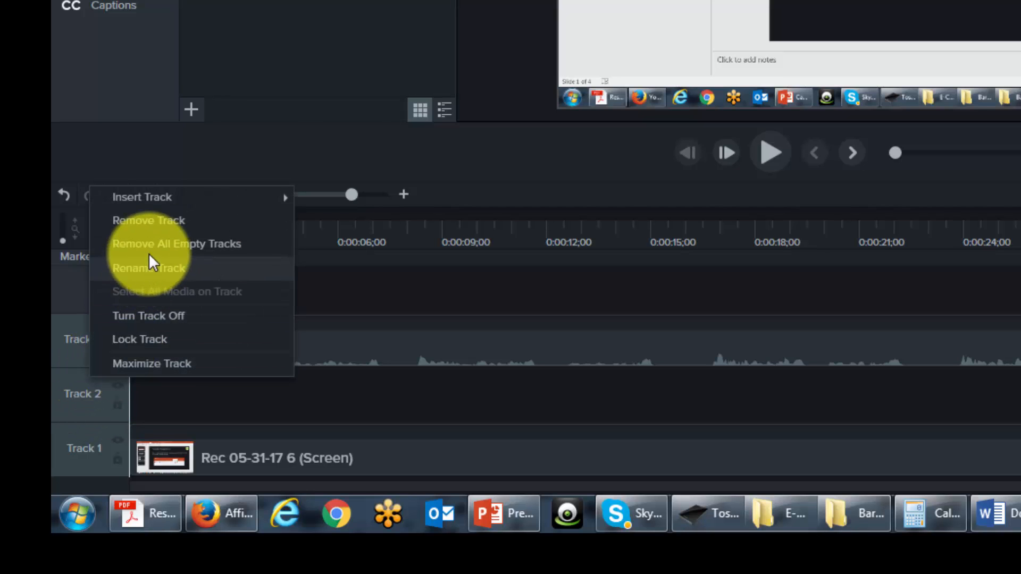
{"action": "left_click", "coordinate": [158, 221]}
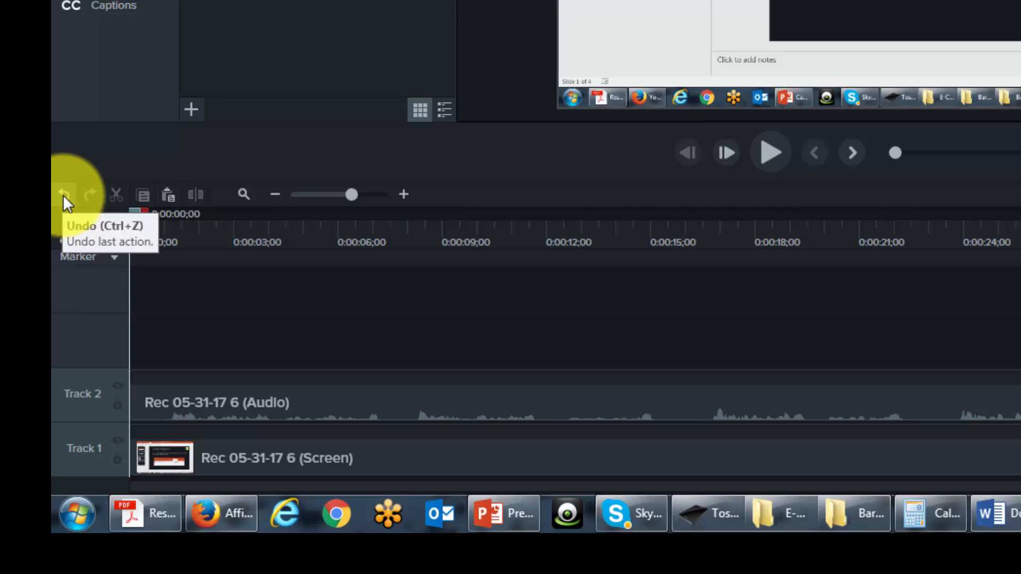
{"action": "left_click", "coordinate": [63, 194]}
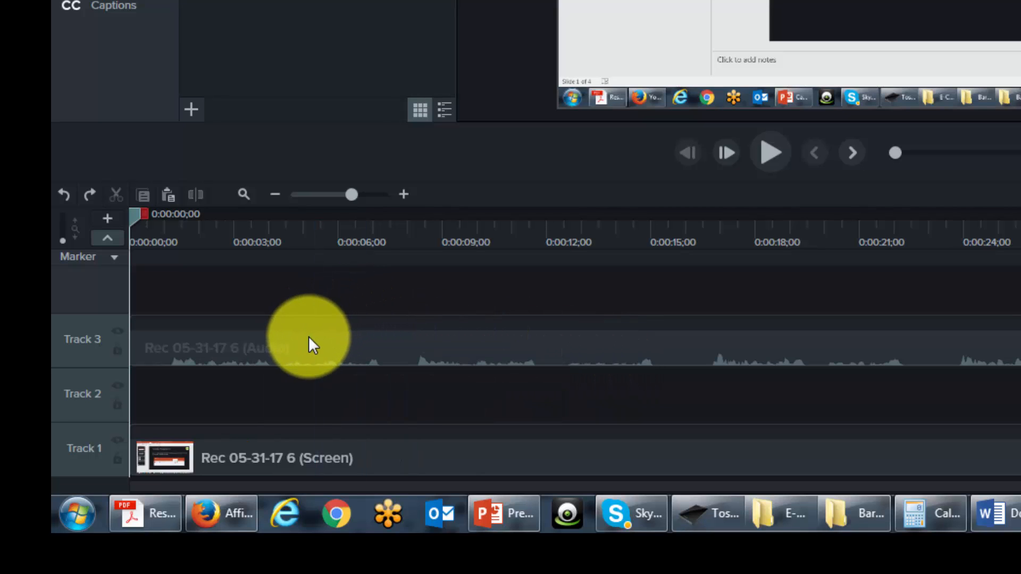
{"action": "left_click", "coordinate": [89, 194]}
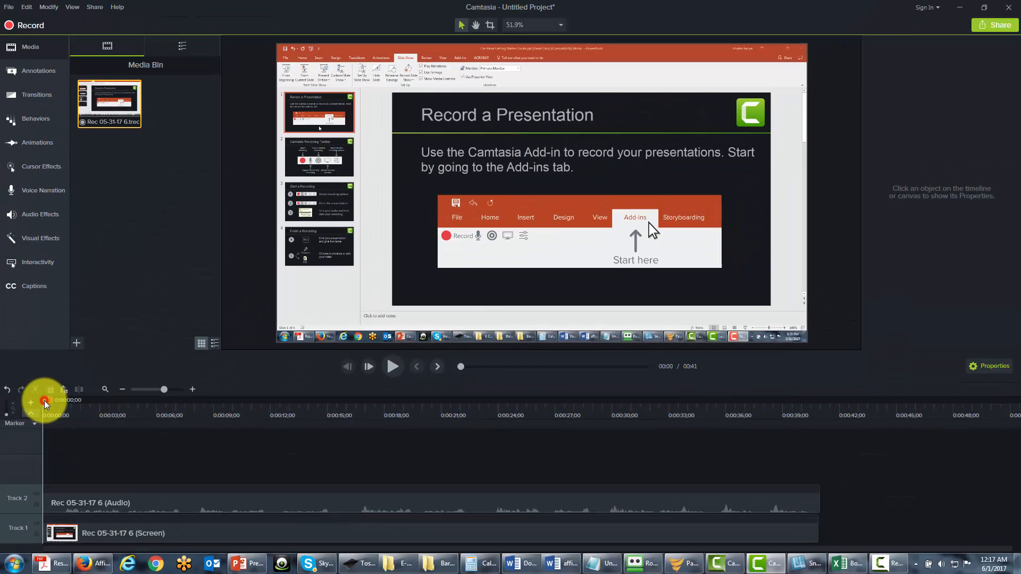
Step: Cut the range from 0:00:12;06 to 0:00:16;20 out of both tracks, undo the cut and clear the range selection
{"action": "left_click_drag", "start_coordinate": [45, 403], "coordinate": [277, 423]}
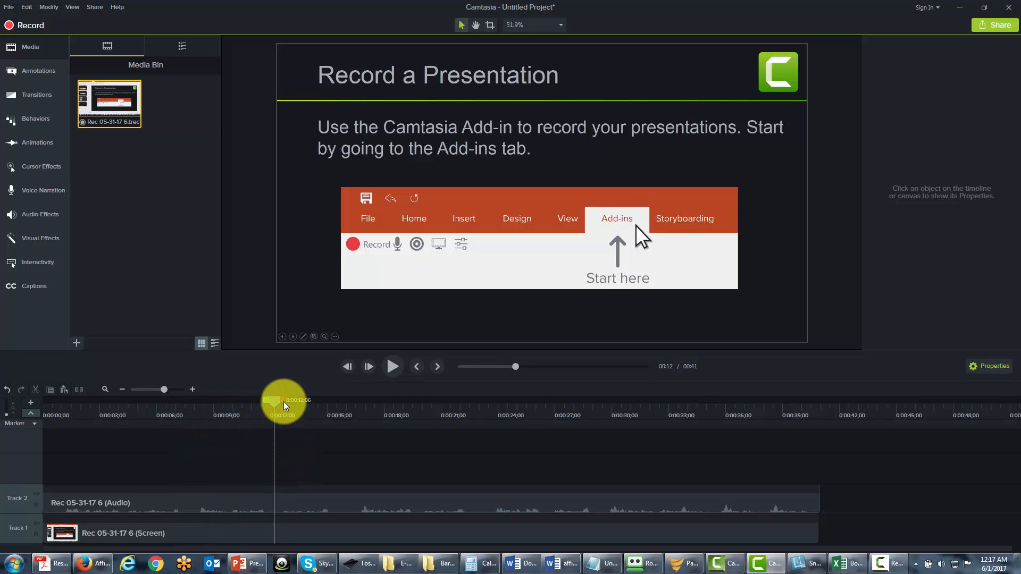
{"action": "left_click_drag", "start_coordinate": [286, 405], "coordinate": [366, 418]}
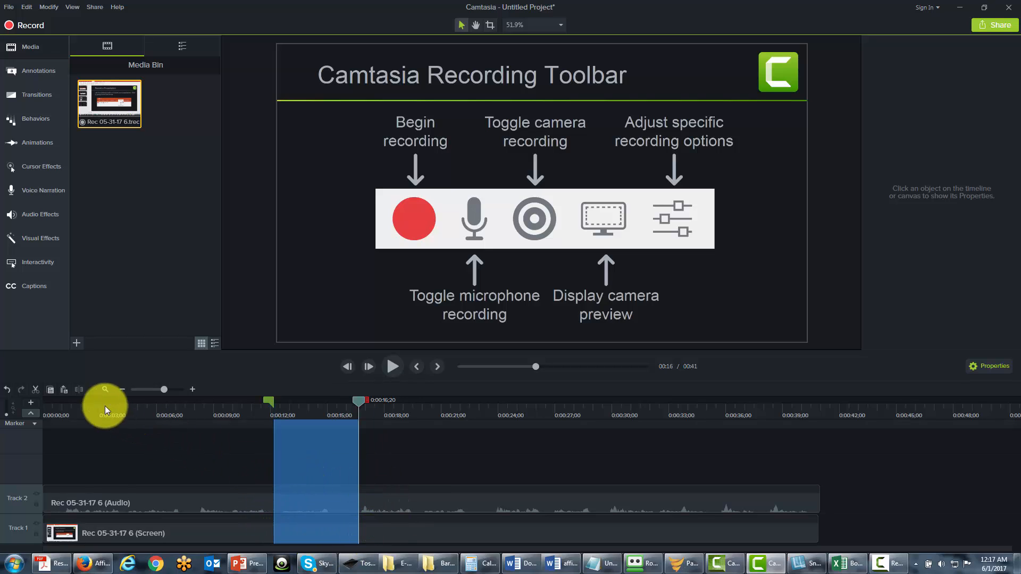
{"action": "left_click", "coordinate": [36, 389]}
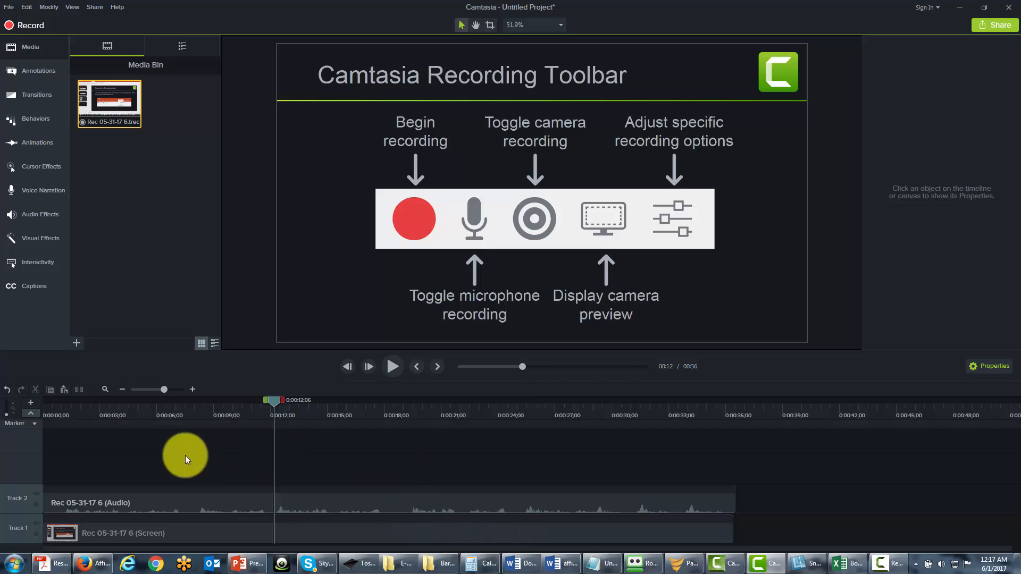
{"action": "left_click", "coordinate": [8, 391]}
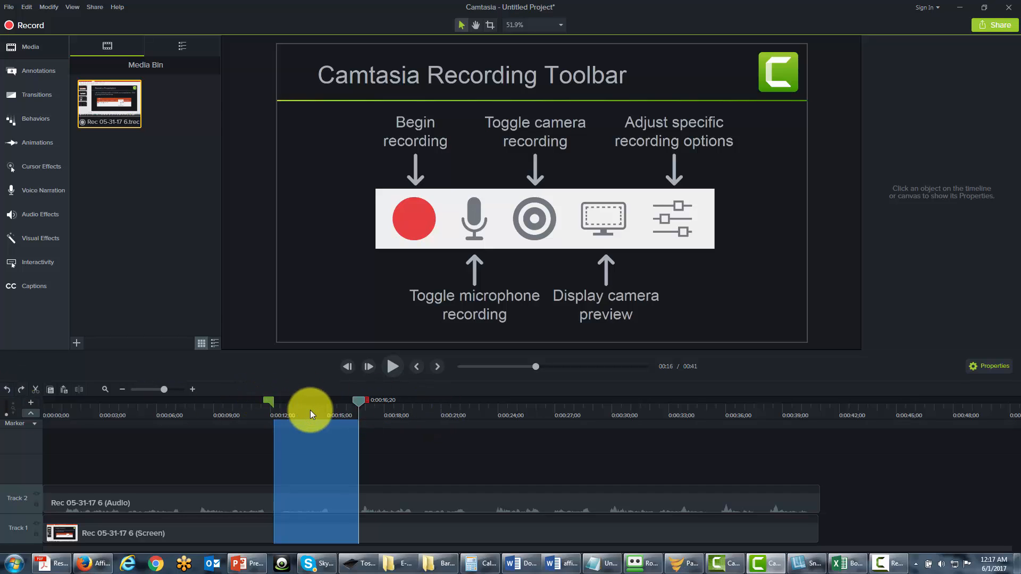
{"action": "left_click", "coordinate": [358, 400]}
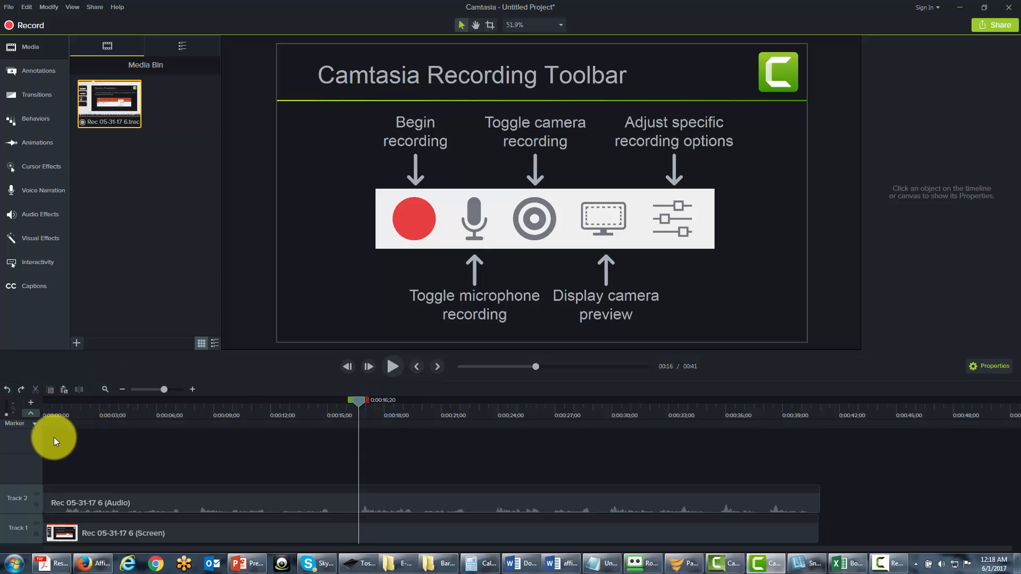
Step: Paste the previously cut audio and screen segment at the end of the timeline and undo the paste
{"action": "key", "text": "ctrl+Home"}
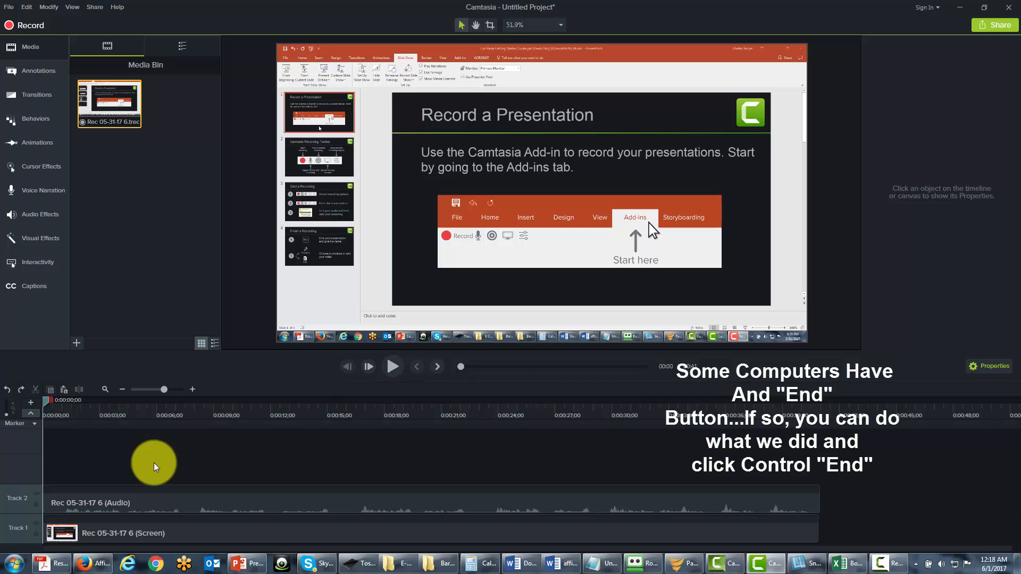
{"action": "key", "text": "ctrl+End"}
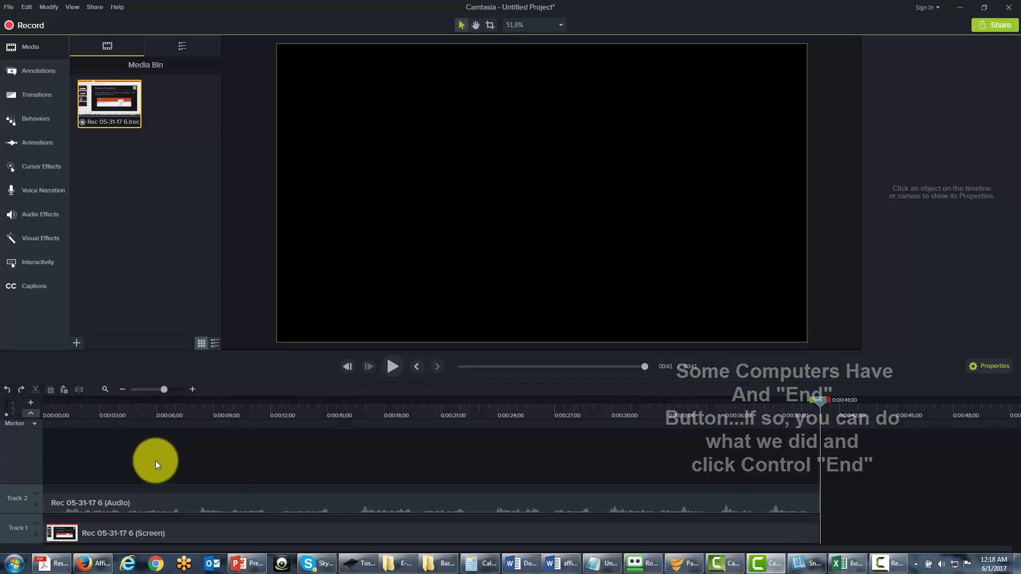
{"action": "left_click", "coordinate": [65, 393]}
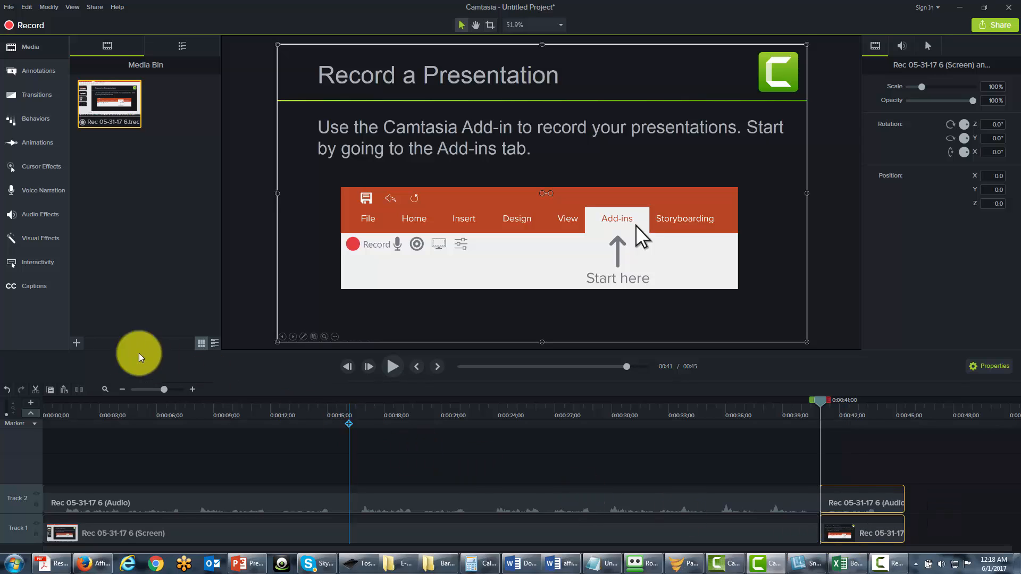
{"action": "left_click", "coordinate": [8, 391]}
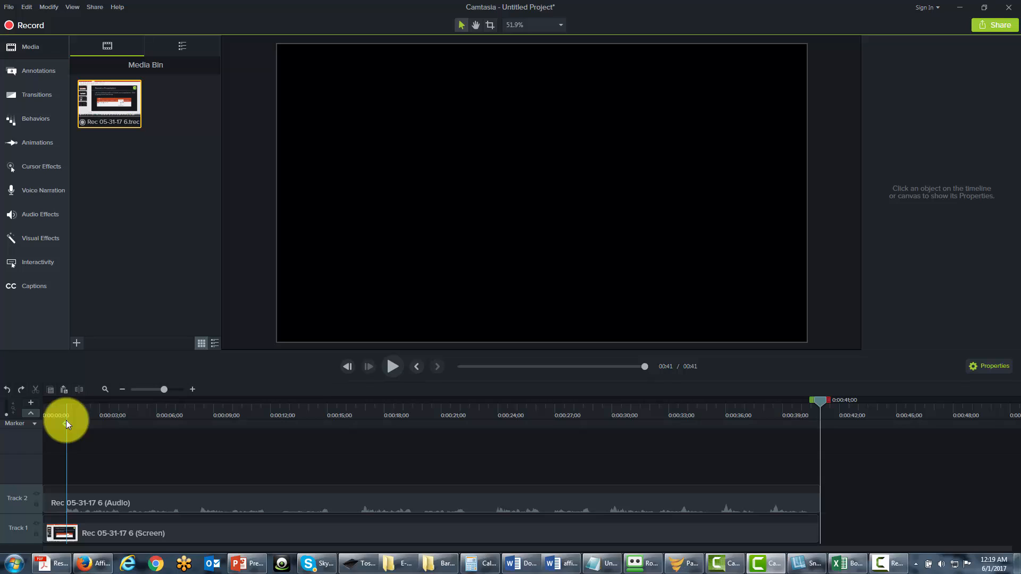
Step: Split the audio and screen recording clips together at 0:00:07;08
{"action": "key", "text": "ctrl+Home"}
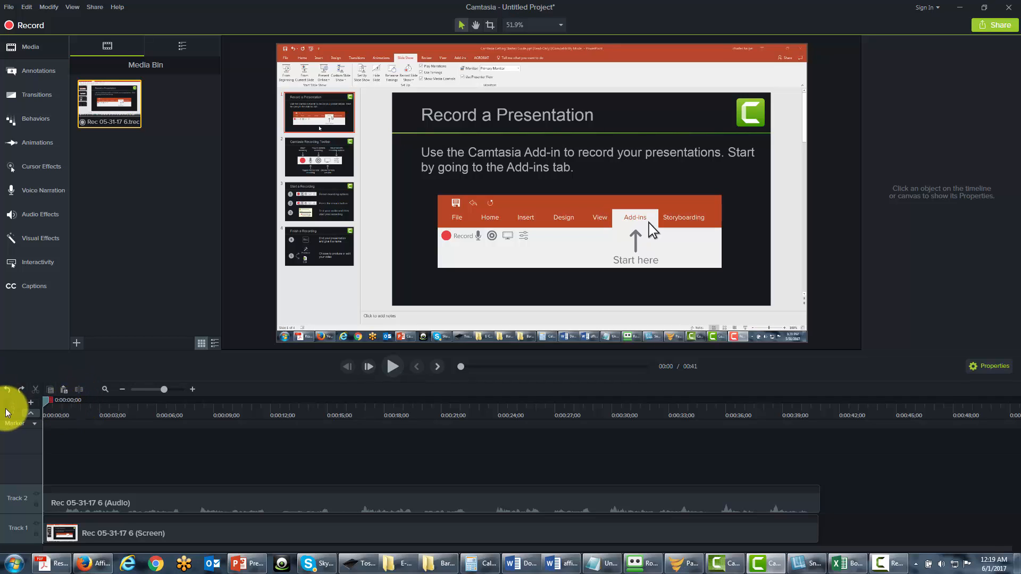
{"action": "left_click_drag", "start_coordinate": [41, 403], "coordinate": [181, 430]}
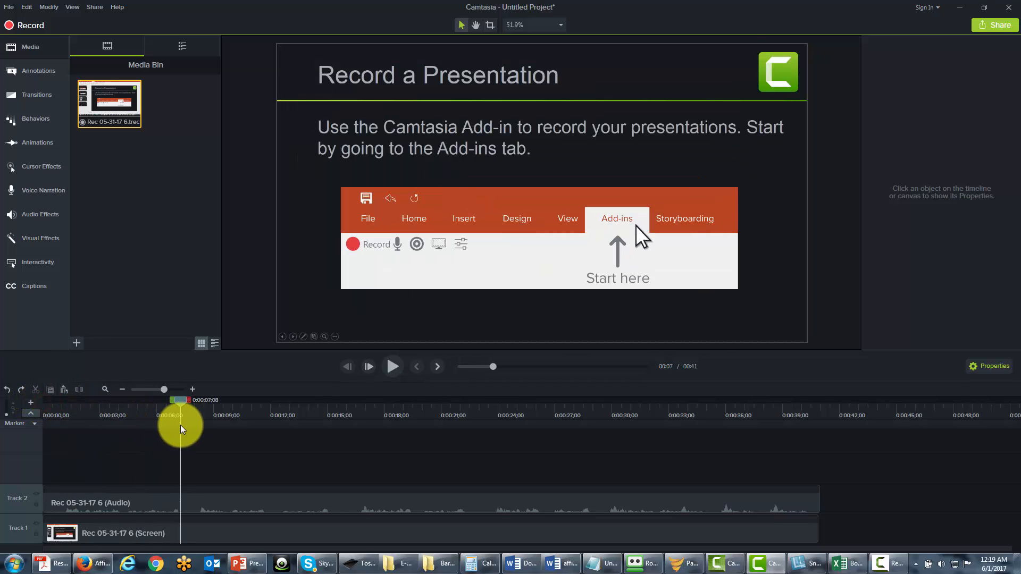
{"action": "left_click", "coordinate": [196, 497]}
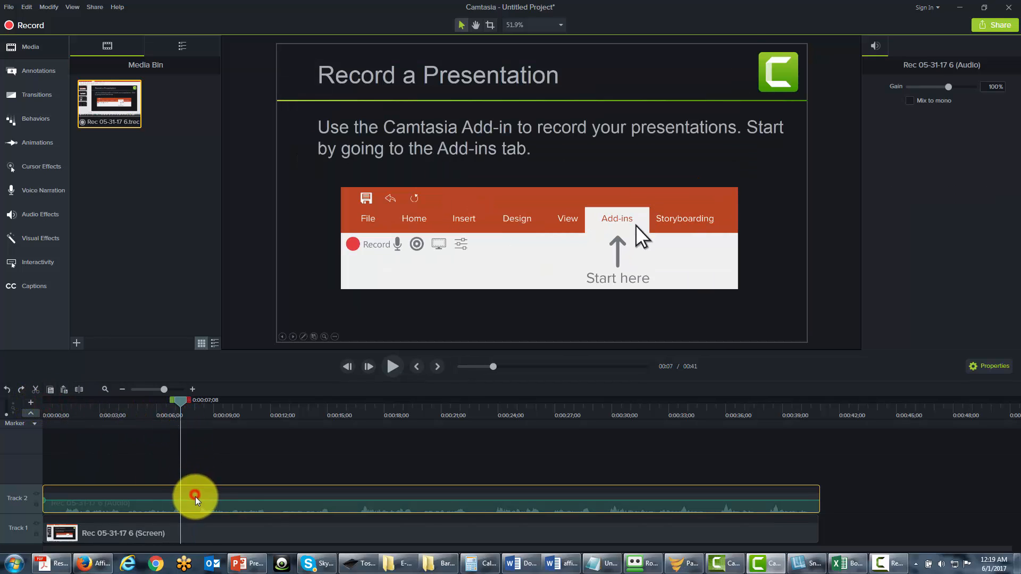
{"action": "left_click", "coordinate": [196, 531], "text": "ctrl"}
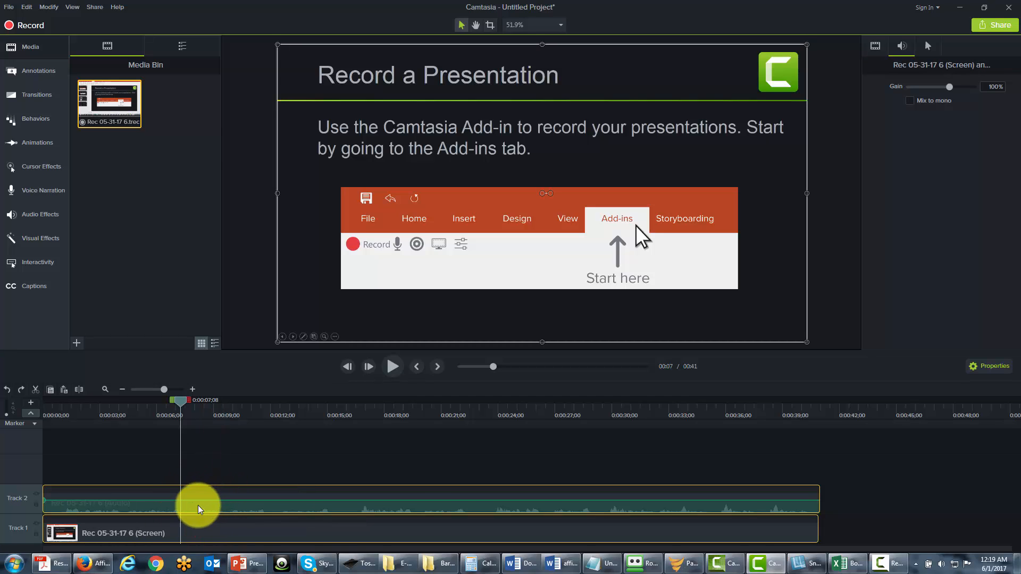
{"action": "left_click", "coordinate": [80, 390]}
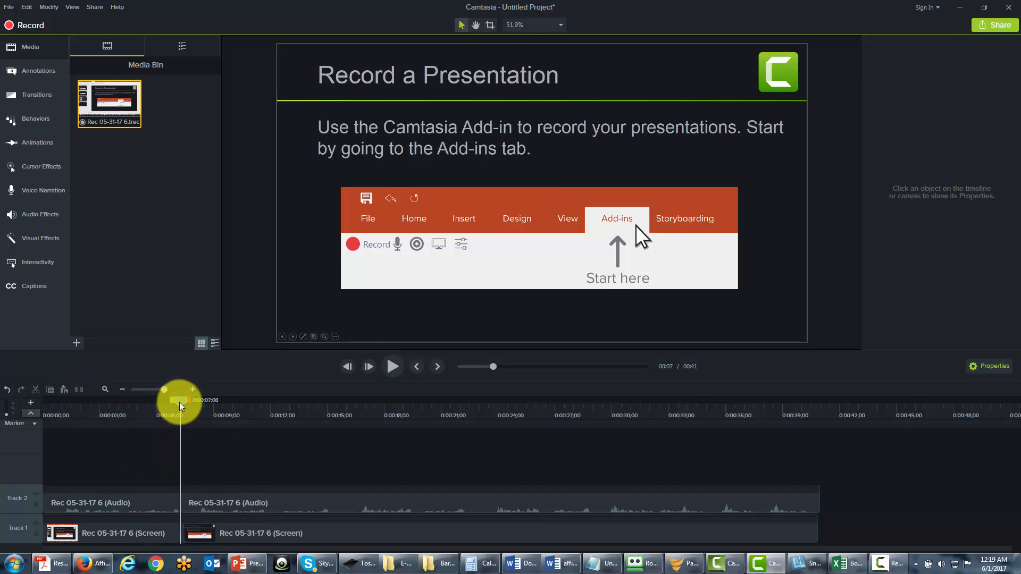
Step: Split the second audio and screen clips together at 0:00:15;26
{"action": "left_click_drag", "start_coordinate": [179, 401], "coordinate": [211, 401]}
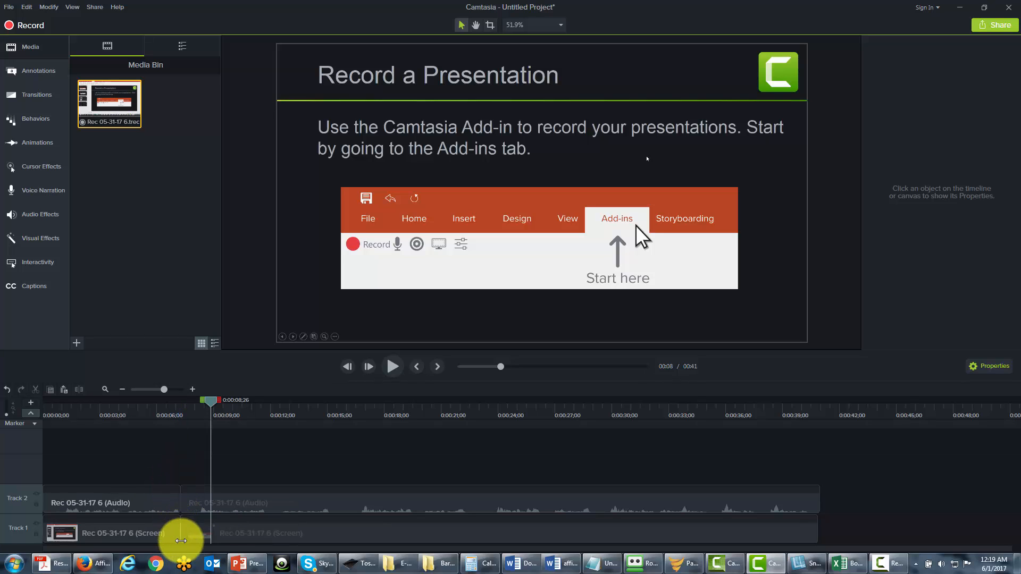
{"action": "left_click_drag", "start_coordinate": [172, 489], "coordinate": [165, 497]}
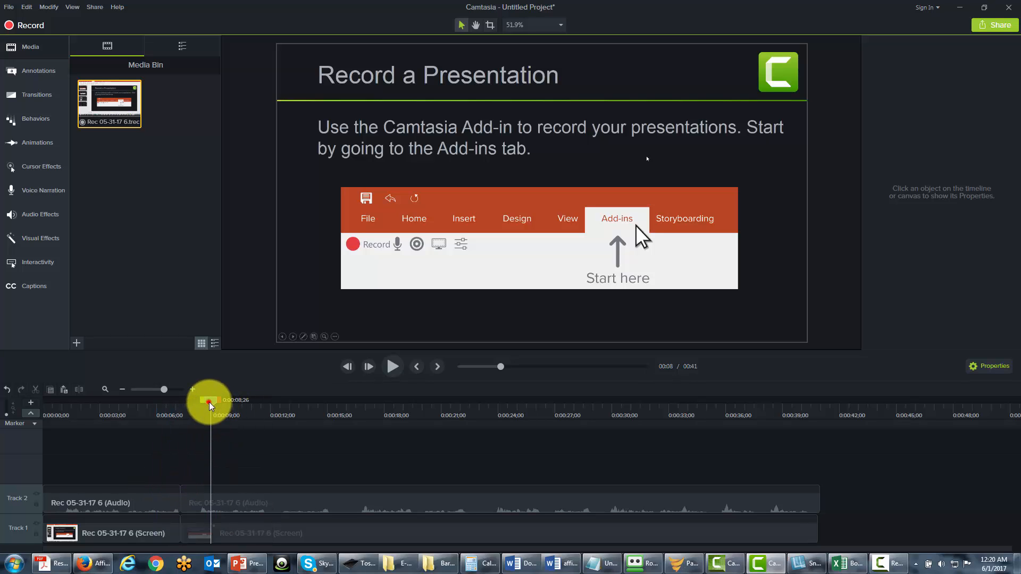
{"action": "left_click_drag", "start_coordinate": [211, 407], "coordinate": [342, 402]}
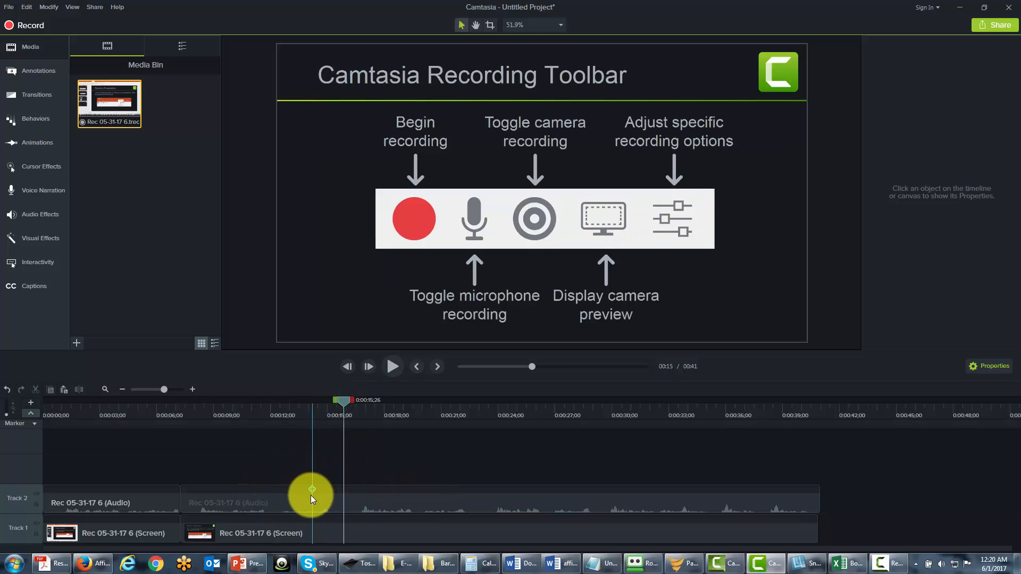
{"action": "left_click", "coordinate": [362, 499]}
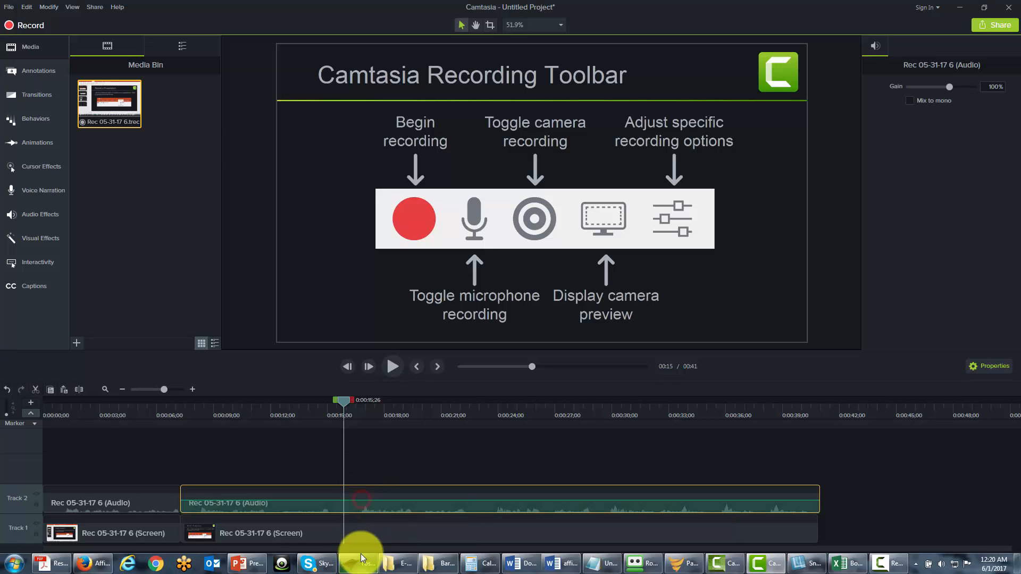
{"action": "left_click", "coordinate": [355, 531], "text": "ctrl"}
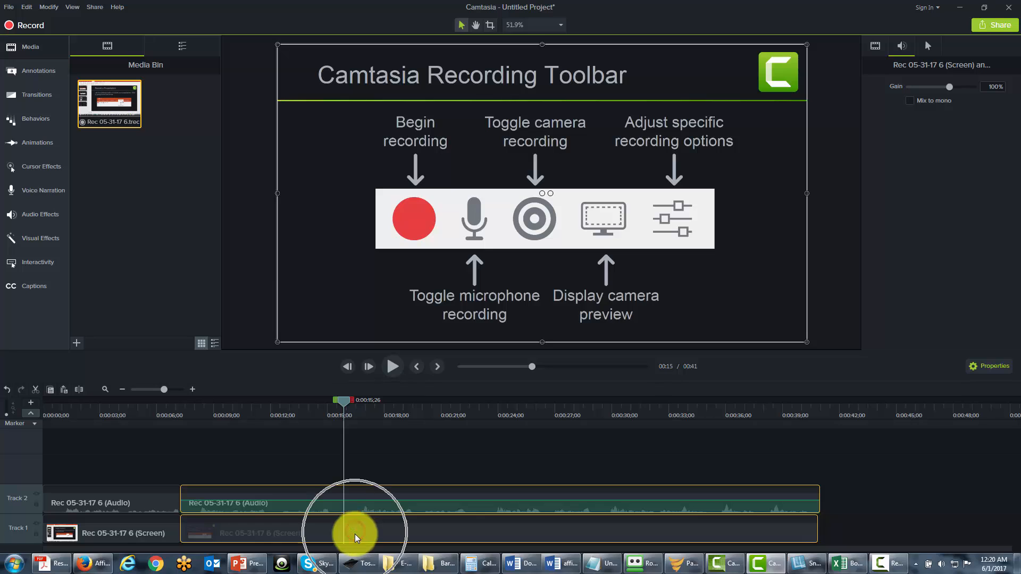
{"action": "left_click", "coordinate": [79, 391]}
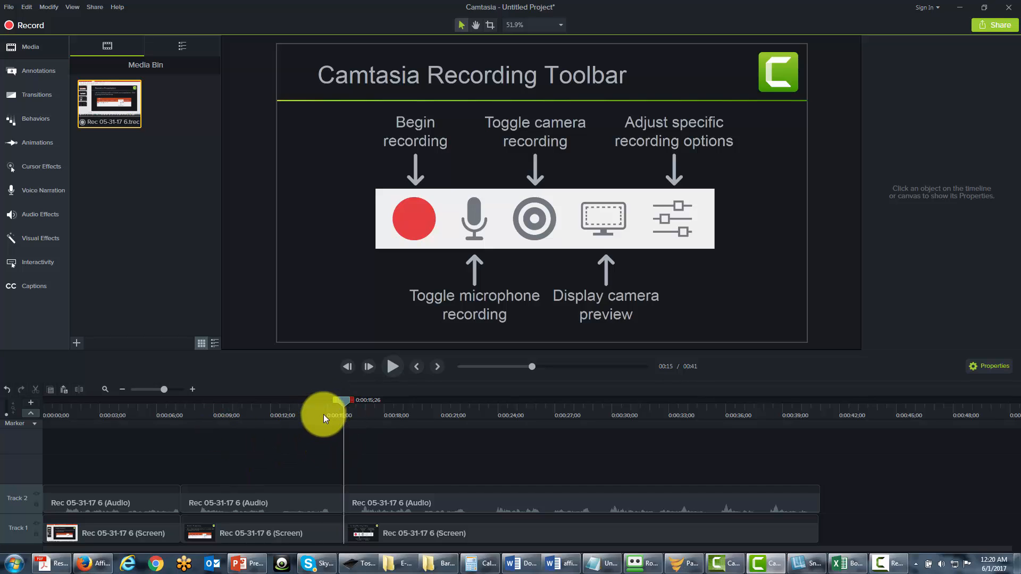
Step: Undo both splits on the audio and screen tracks
{"action": "left_click", "coordinate": [237, 504]}
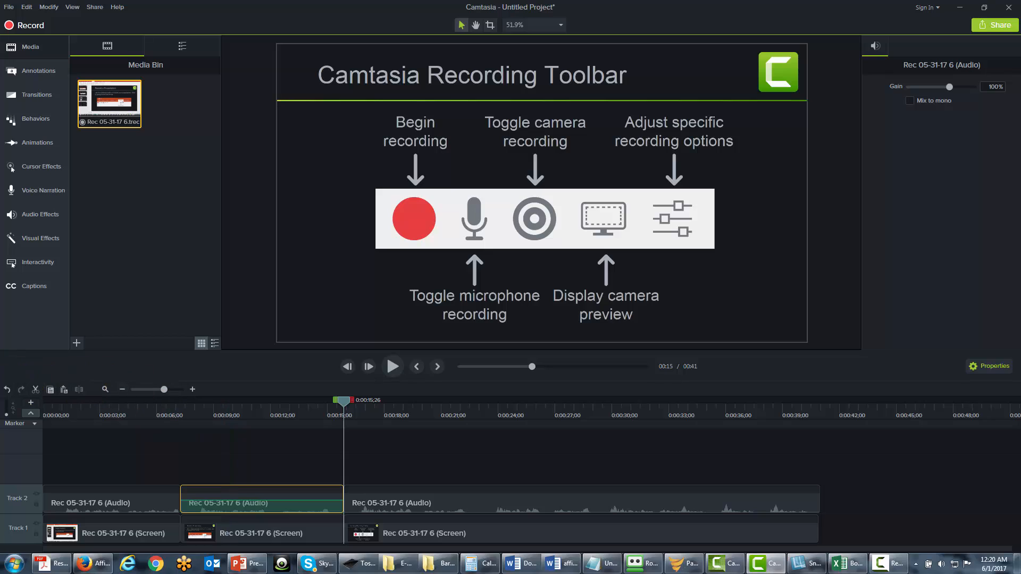
{"action": "left_click", "coordinate": [7, 392]}
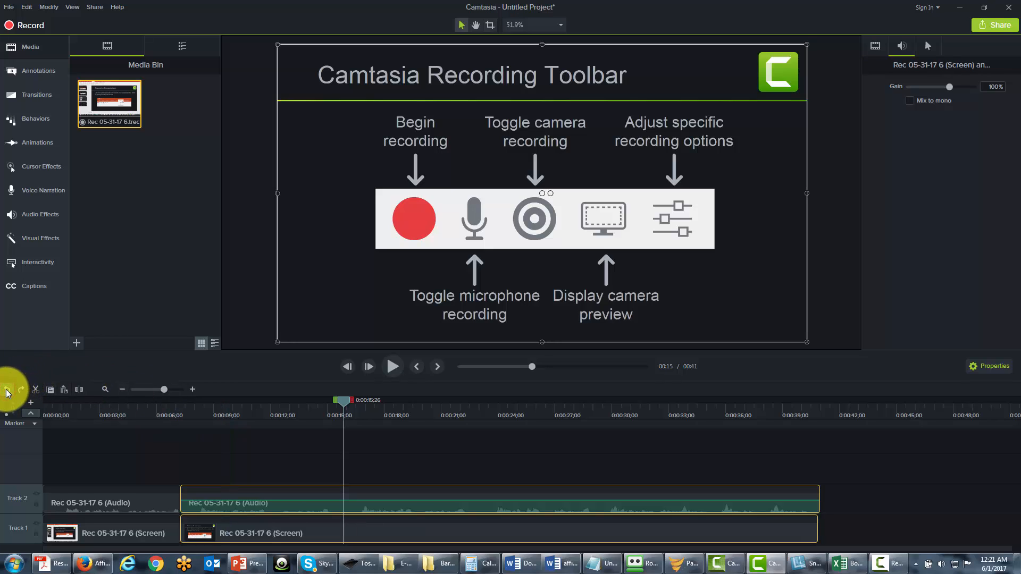
{"action": "left_click", "coordinate": [7, 391]}
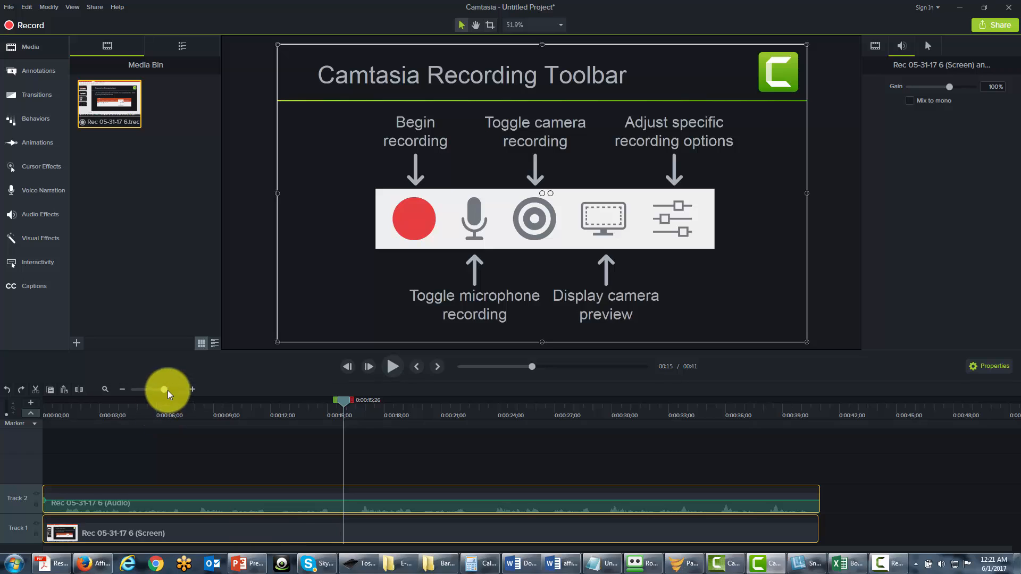
Step: Zoom the timeline out and back in, and look at the Marker and Quiz view choices without changing them
{"action": "left_click_drag", "start_coordinate": [165, 389], "coordinate": [158, 391]}
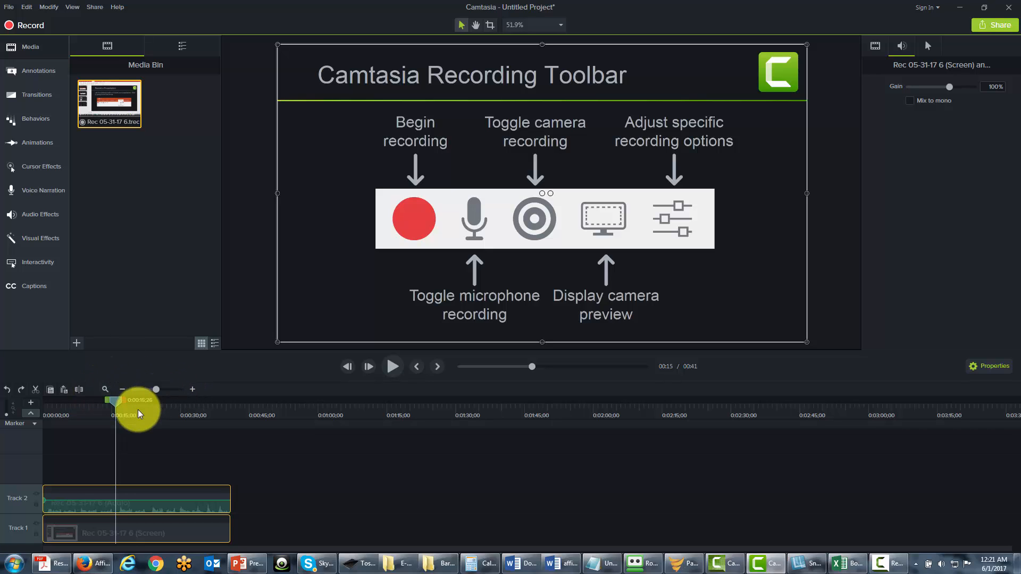
{"action": "left_click_drag", "start_coordinate": [154, 390], "coordinate": [165, 389]}
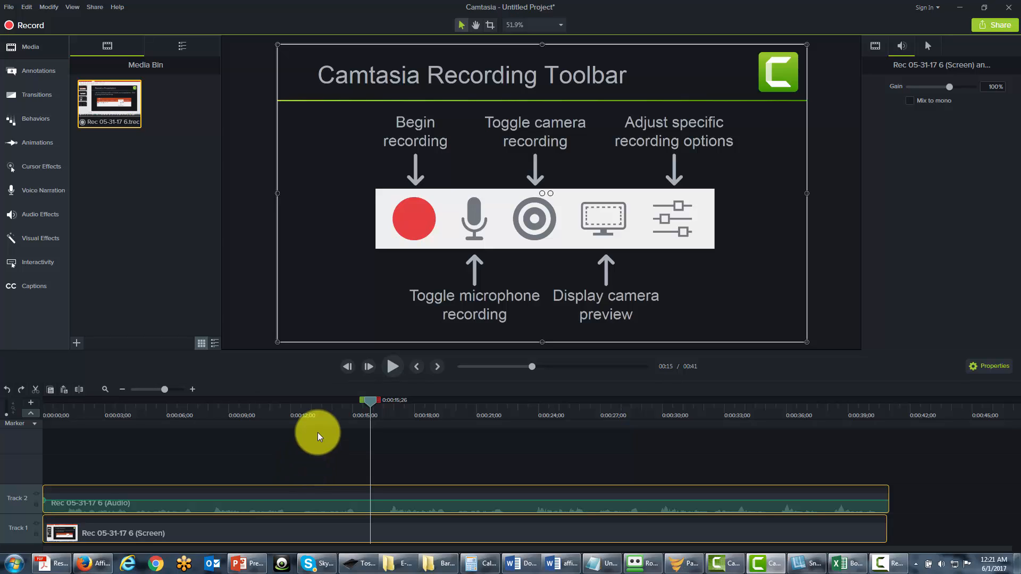
{"action": "left_click", "coordinate": [35, 424]}
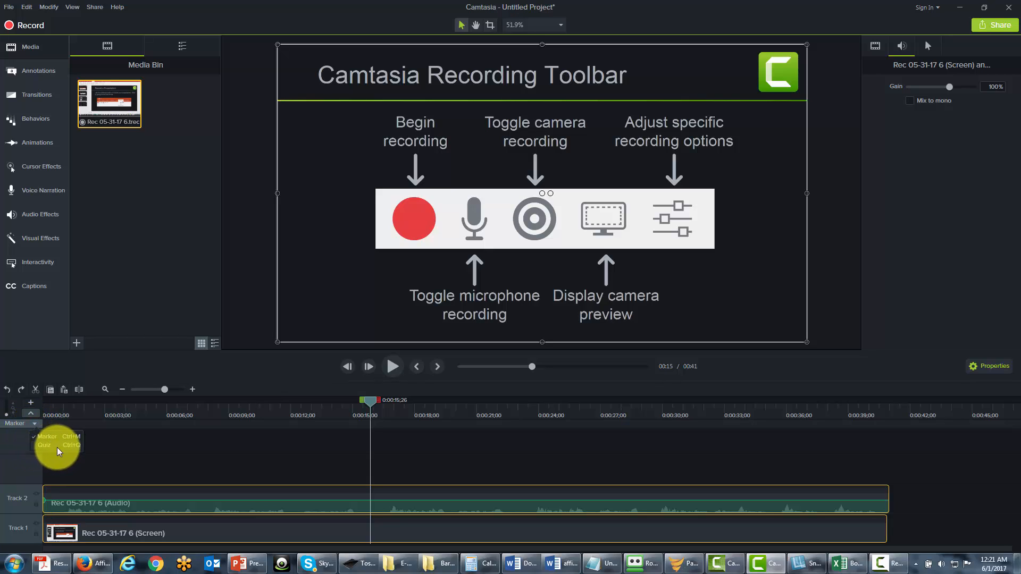
{"action": "left_click", "coordinate": [145, 445]}
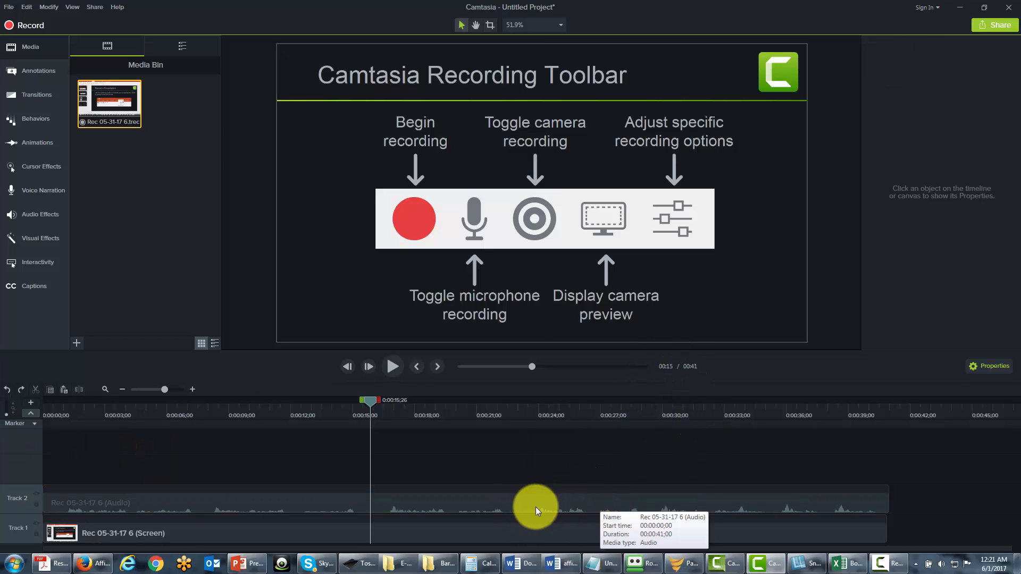
Step: View the audio clip's properties, hiding and reshowing them, and display the properties of the screen recording clip
{"action": "left_click", "coordinate": [491, 499]}
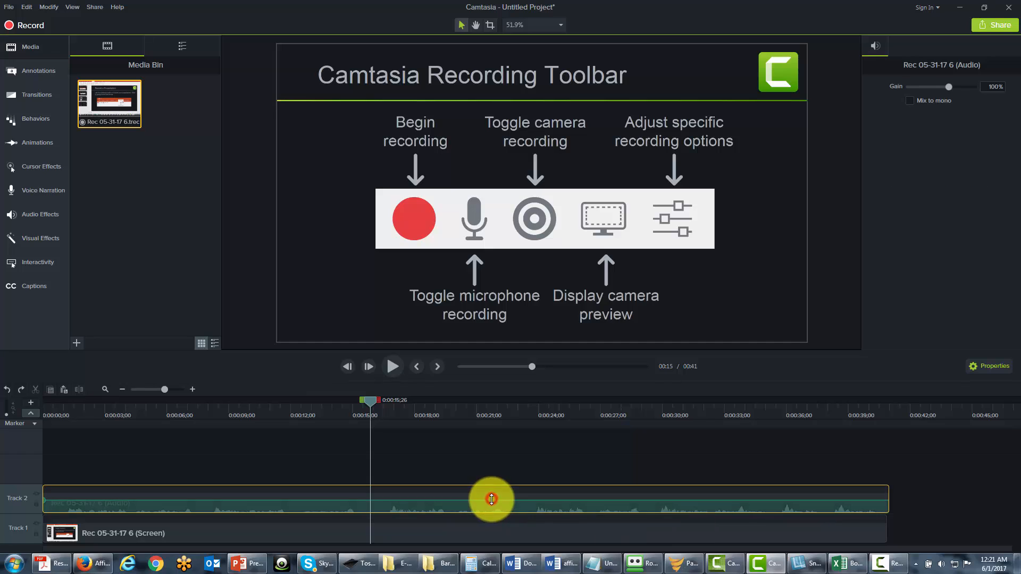
{"action": "left_click", "coordinate": [971, 369]}
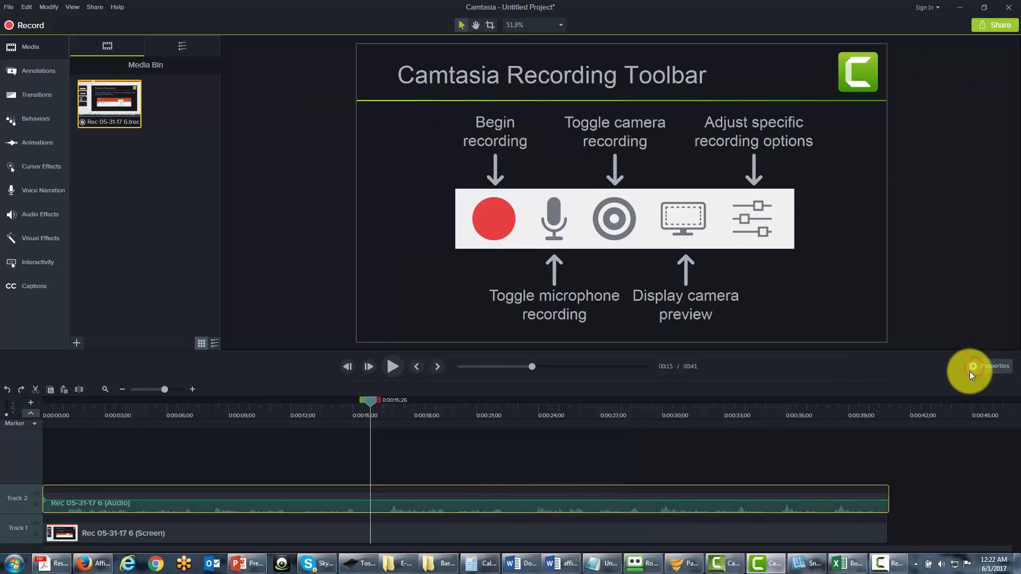
{"action": "left_click", "coordinate": [970, 369]}
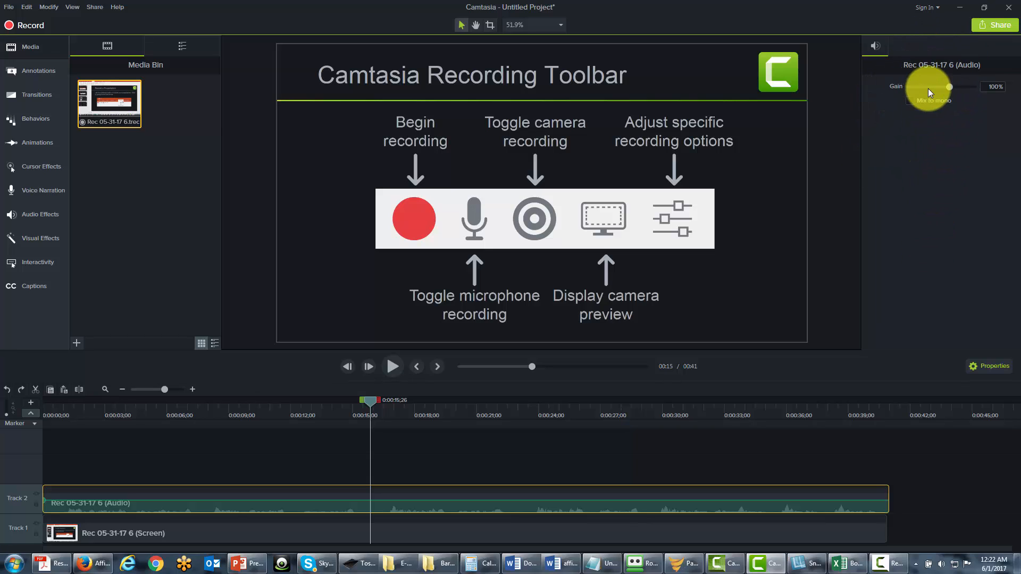
{"action": "left_click", "coordinate": [587, 539]}
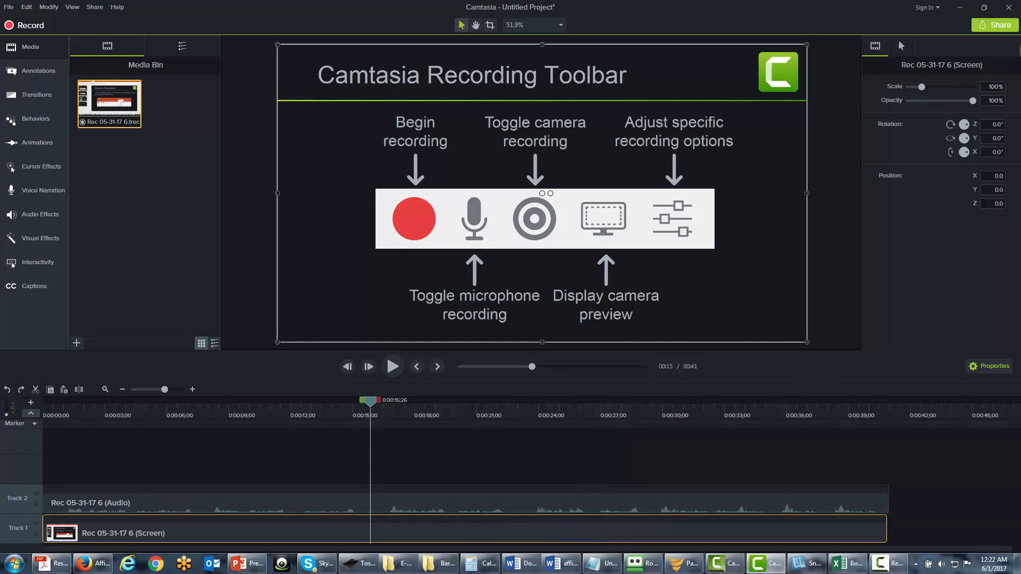